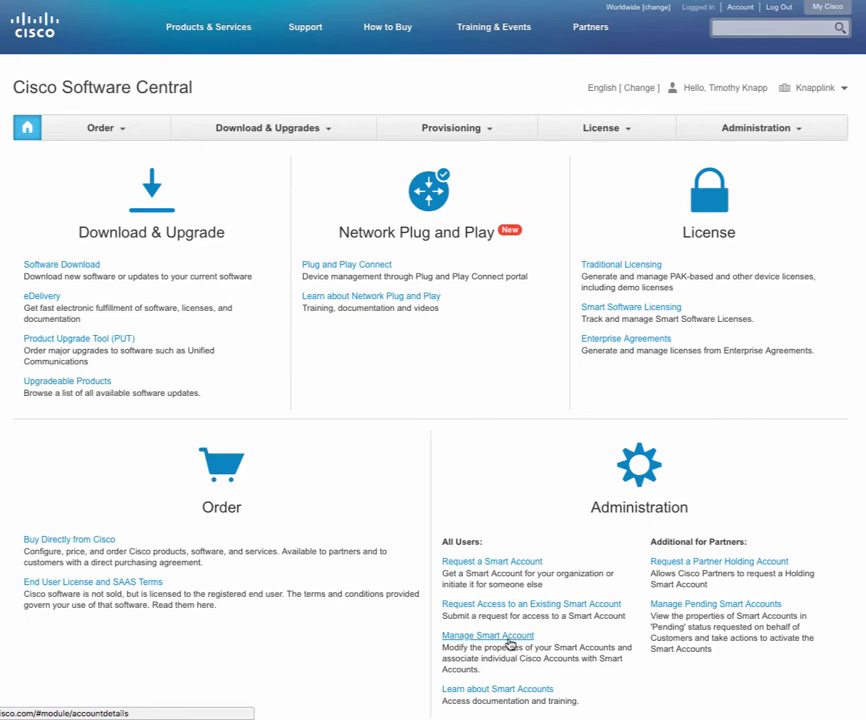
Open Manage Smart Account to reach the empty Users Group page.
left_click(511, 645)
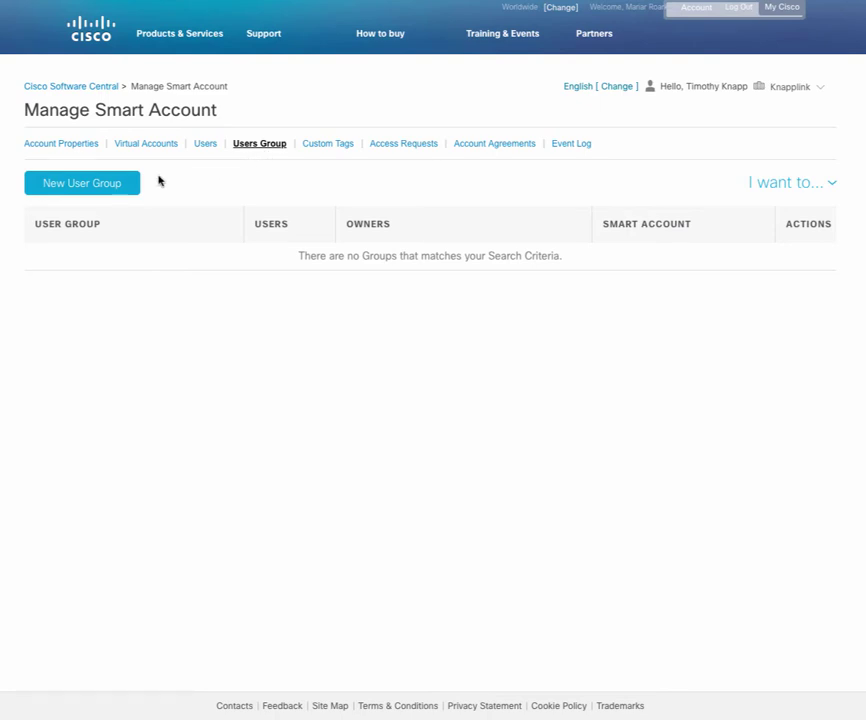
Create user group 'Deployment Engineers' with description 'West Coast Deployment Team'.
left_click(112, 191)
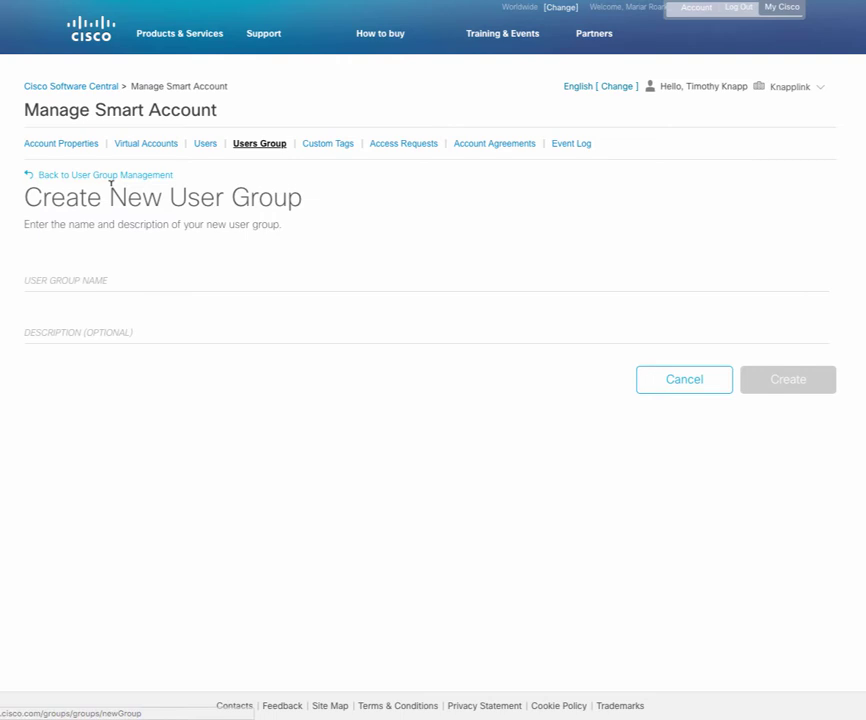
left_click(105, 276)
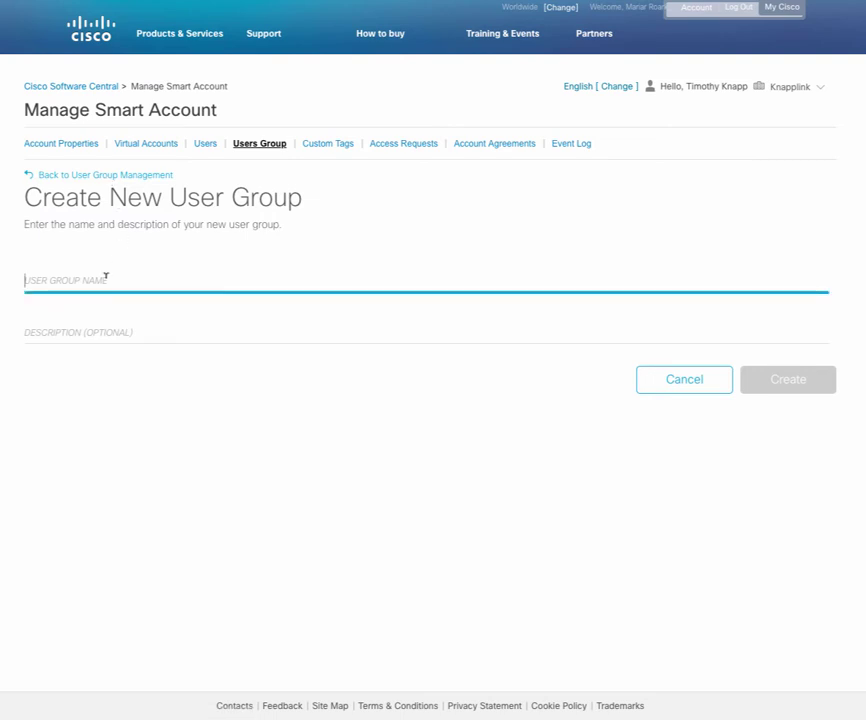
type("Depl")
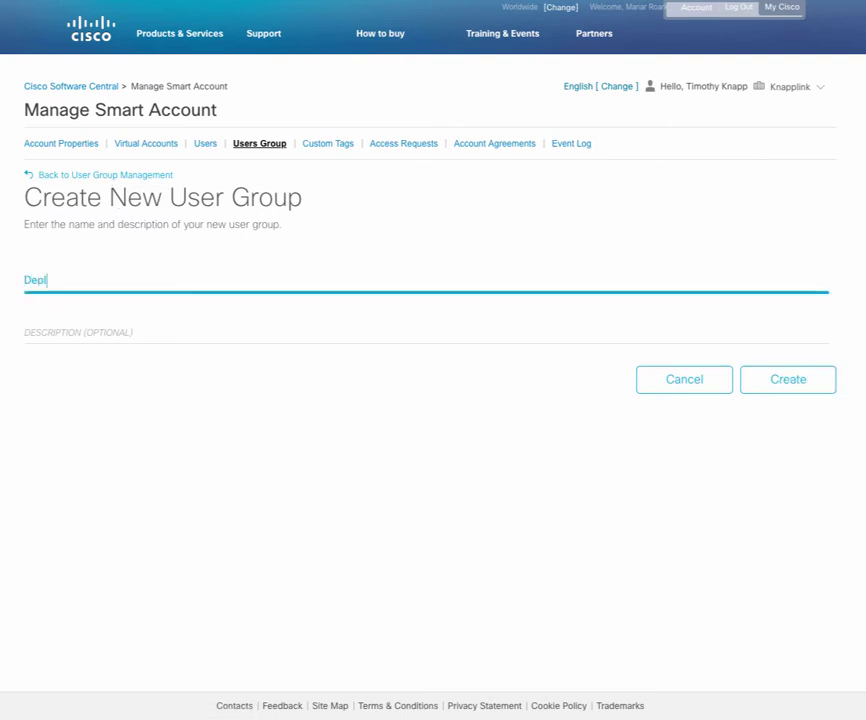
type("oyment Engineers")
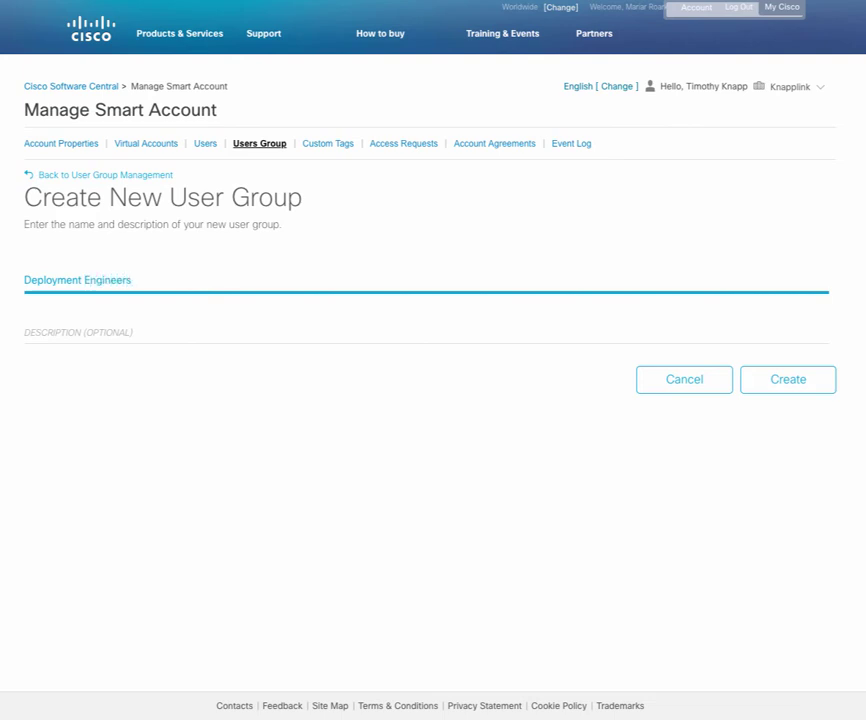
left_click(105, 322)
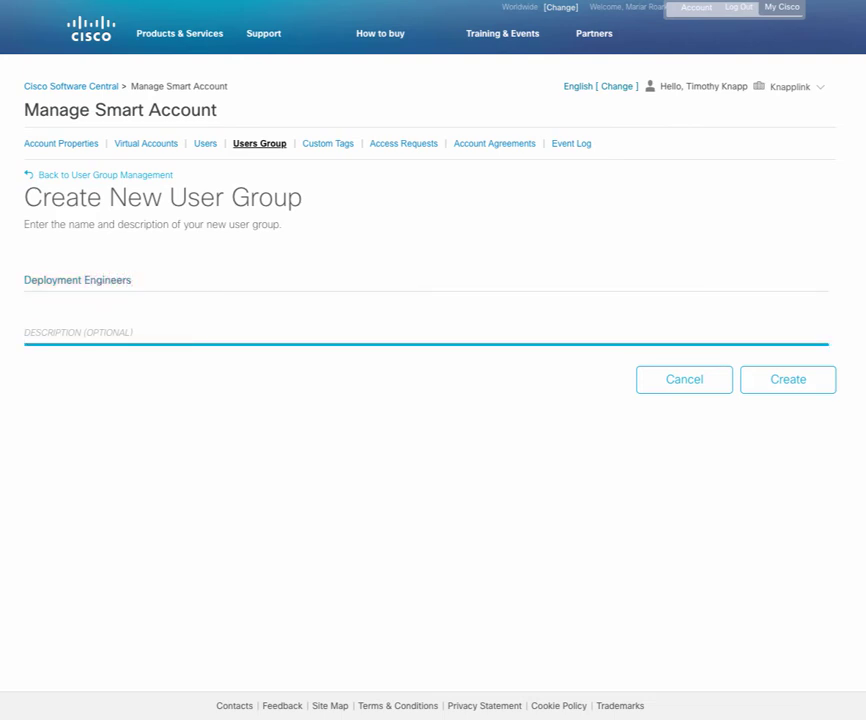
type("West Coast Deployment Team")
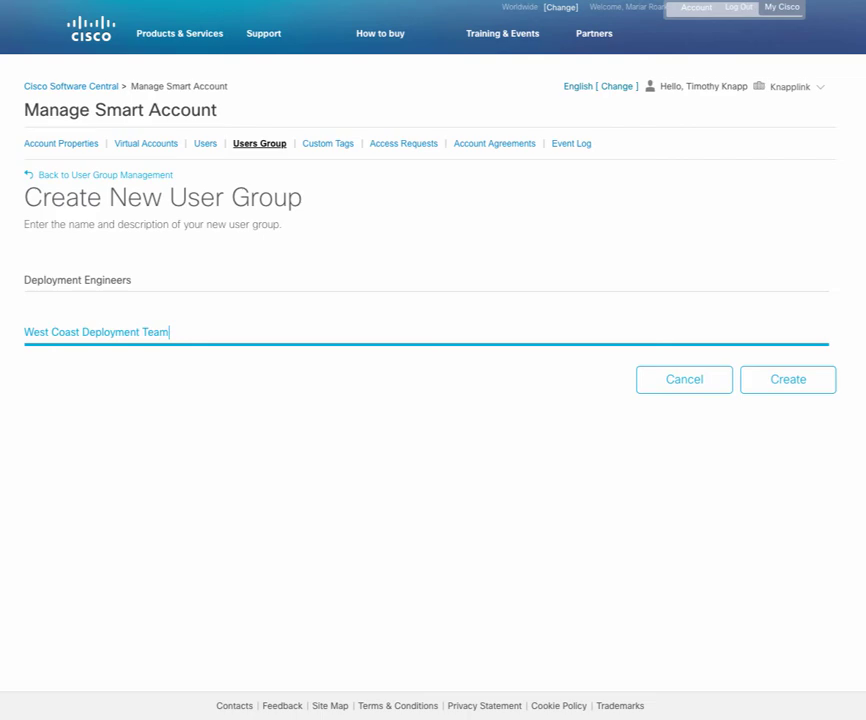
left_click(772, 388)
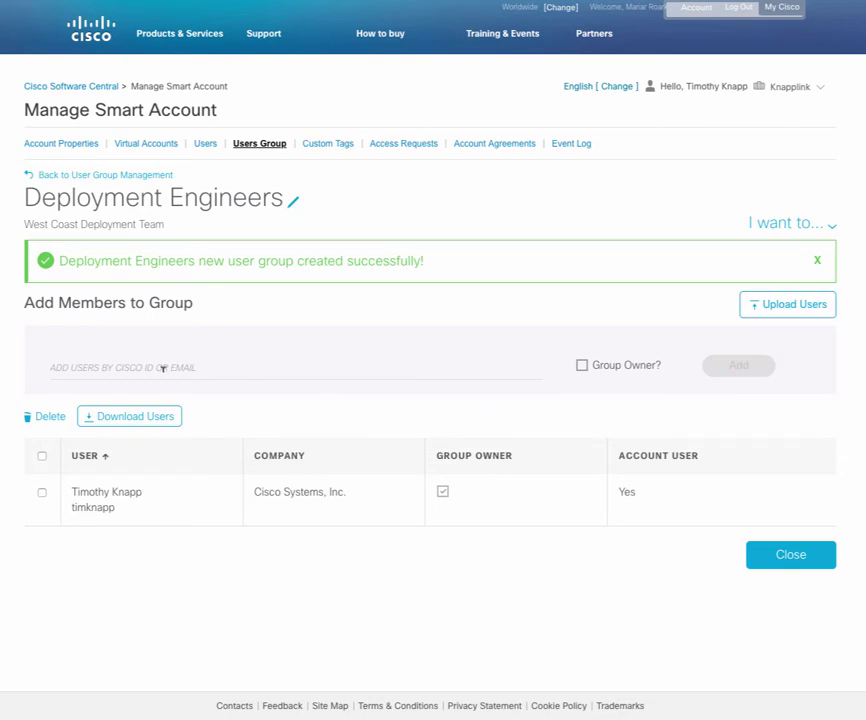
Add two members by Cisco ID, fixing the misspelled second ID and re-adding it.
left_click(163, 368)
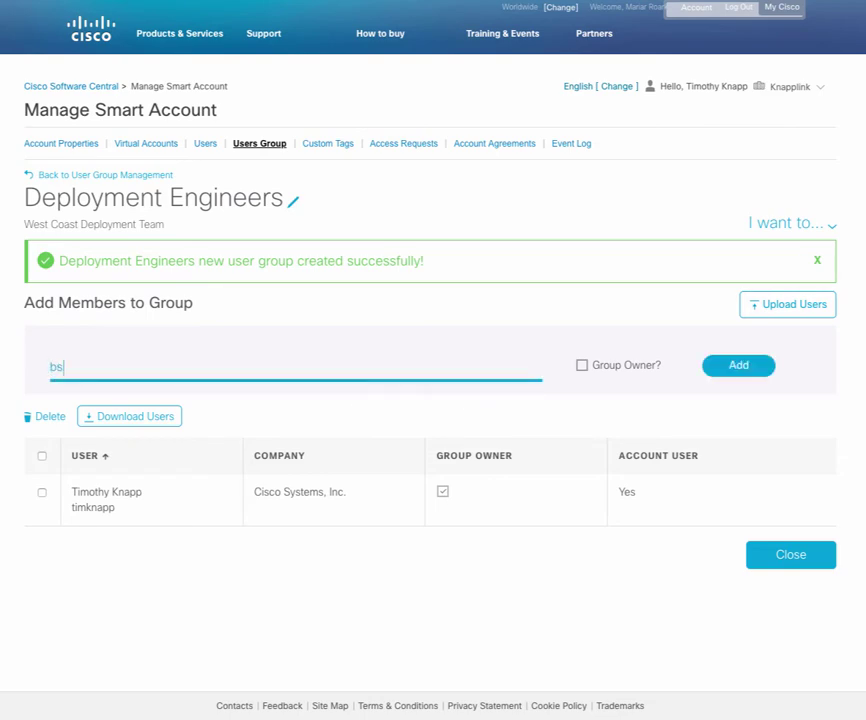
left_click(738, 365)
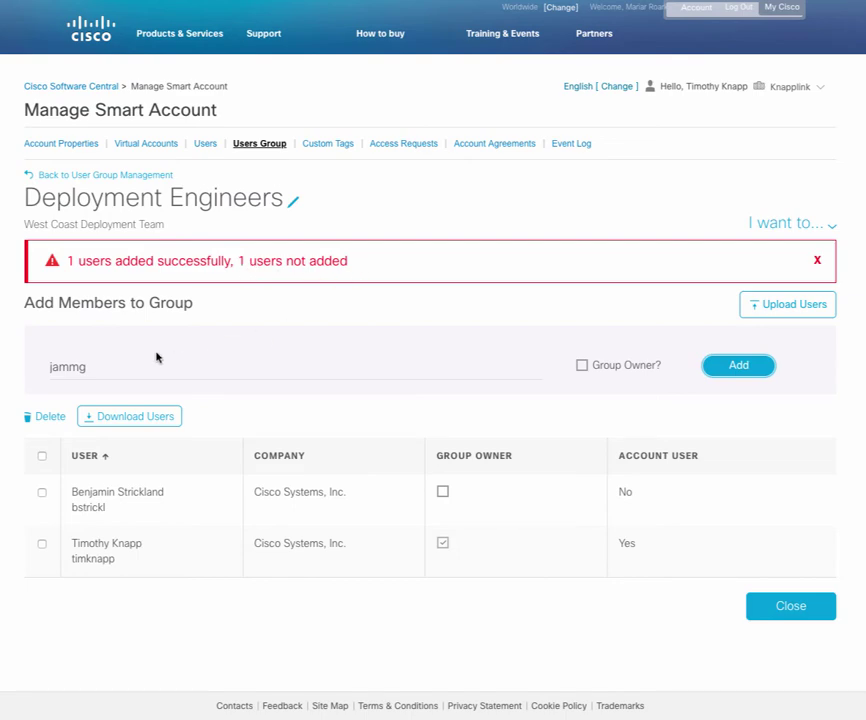
left_click(127, 366)
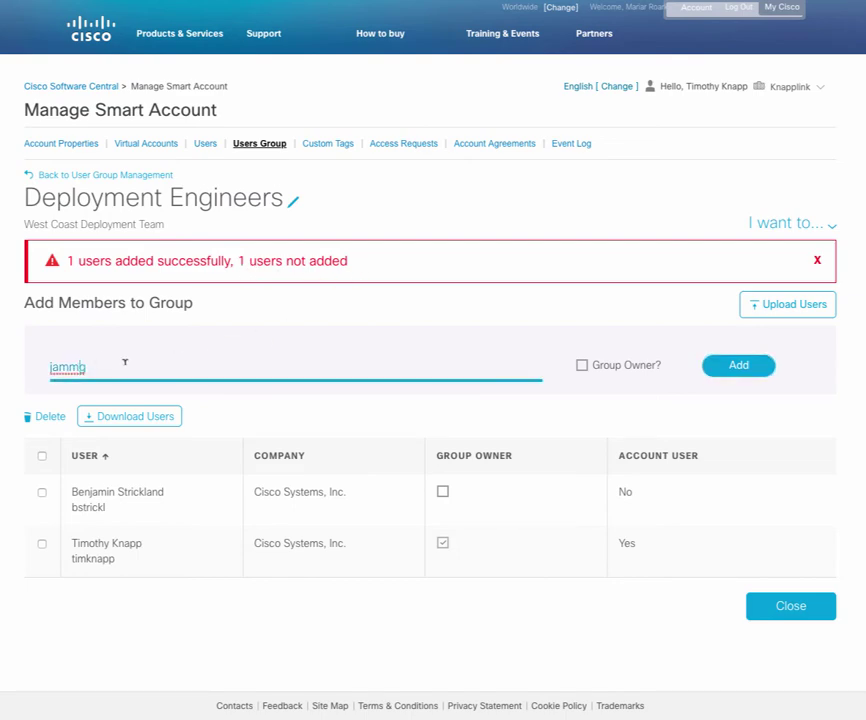
key("BackSpace")
type("ng")
left_click(742, 370)
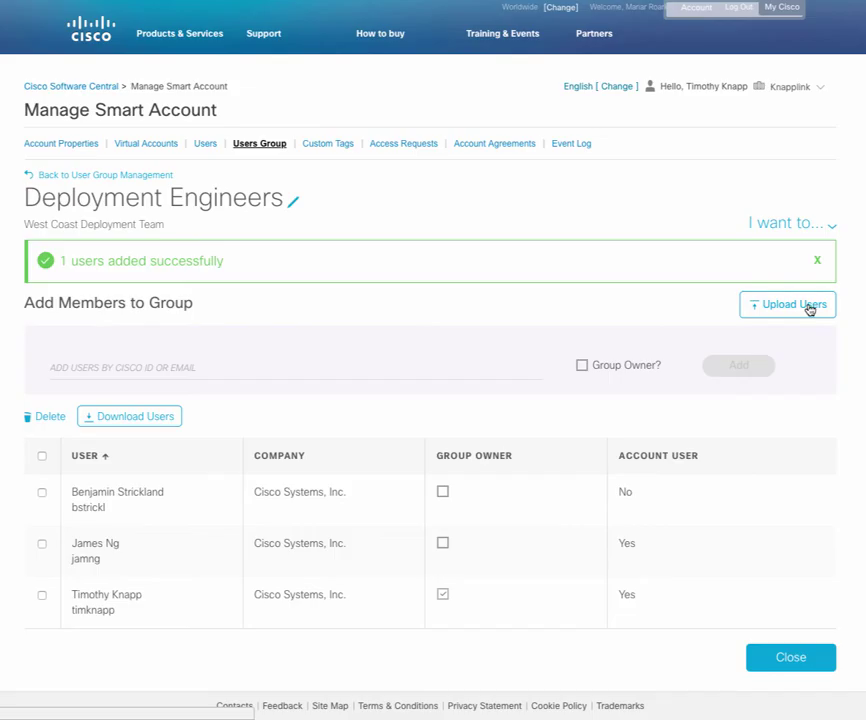
Bulk-upload four more members from the User-Group file on the Desktop.
left_click(810, 309)
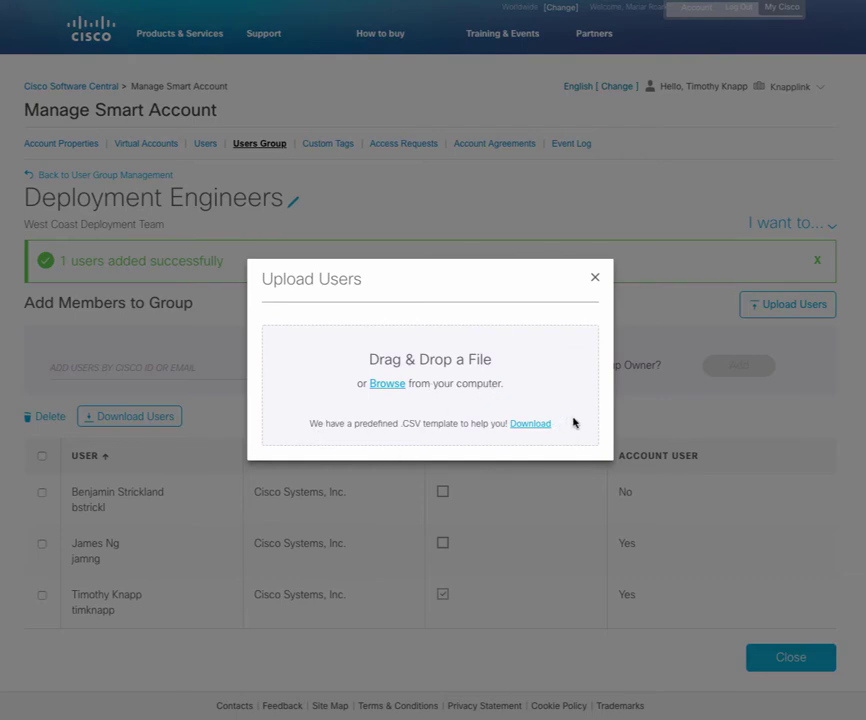
left_click(387, 384)
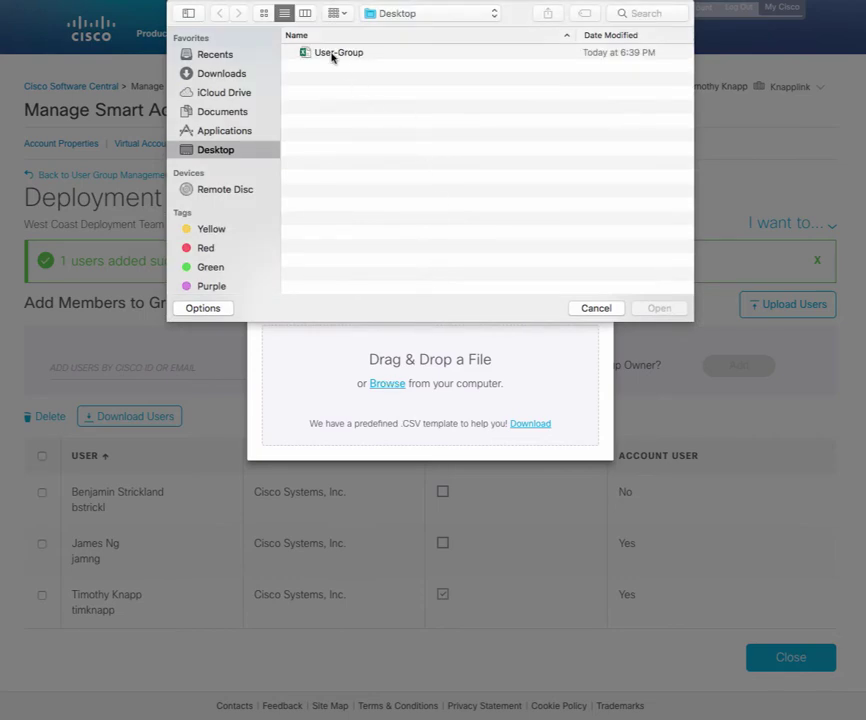
left_click(333, 56)
left_click(655, 309)
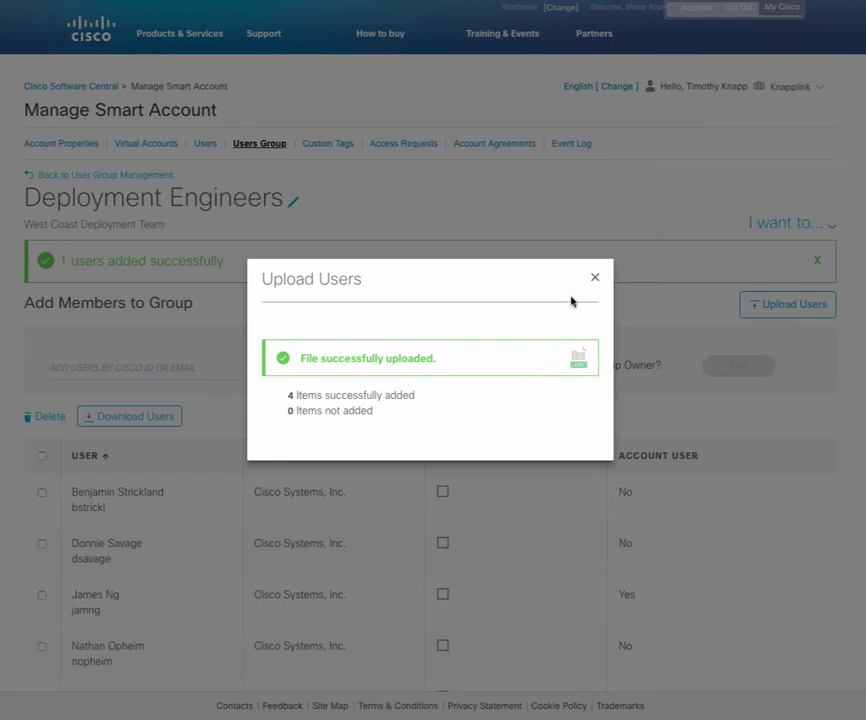
left_click(595, 278)
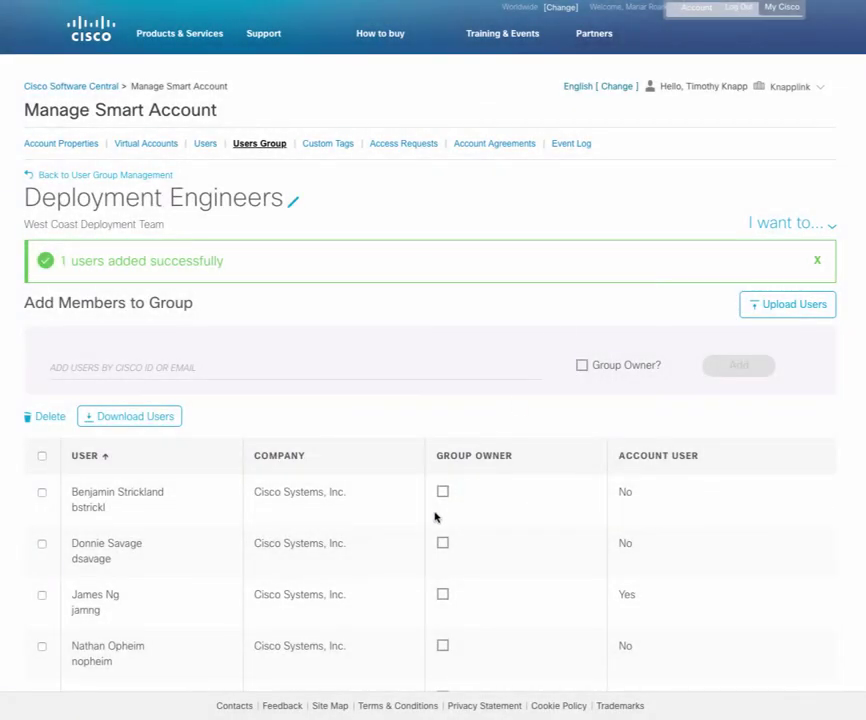
Review all seven group members, then bring up the I want to… actions dropdown.
scroll(437, 512, "down", 3)
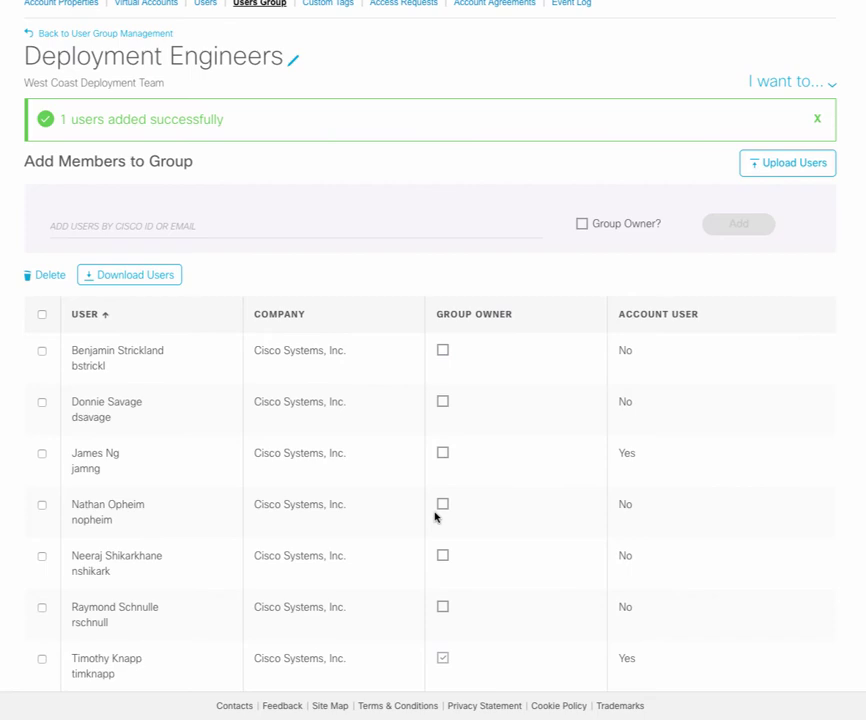
scroll(437, 516, "up", 3)
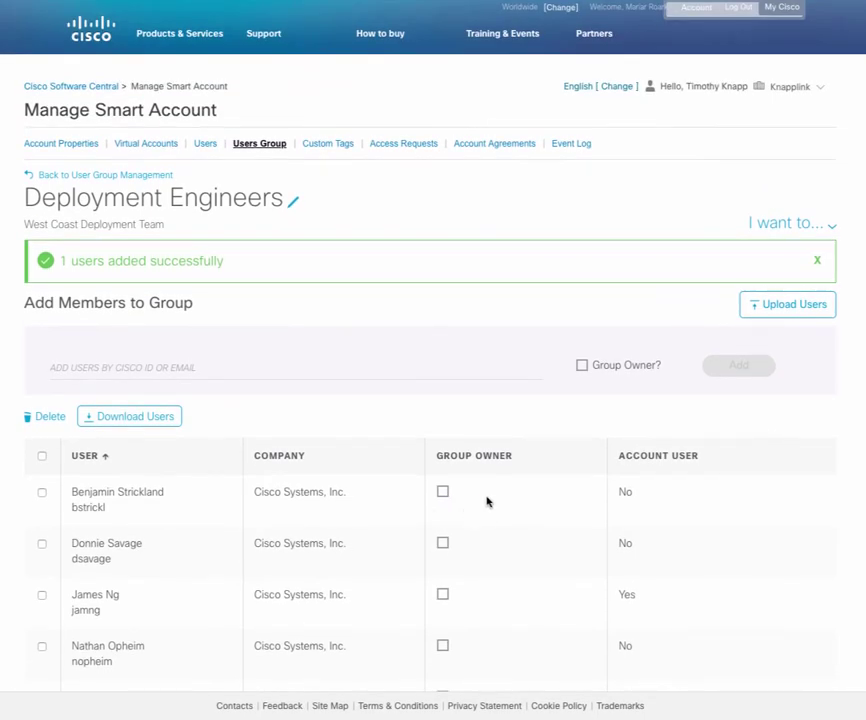
left_click(832, 227)
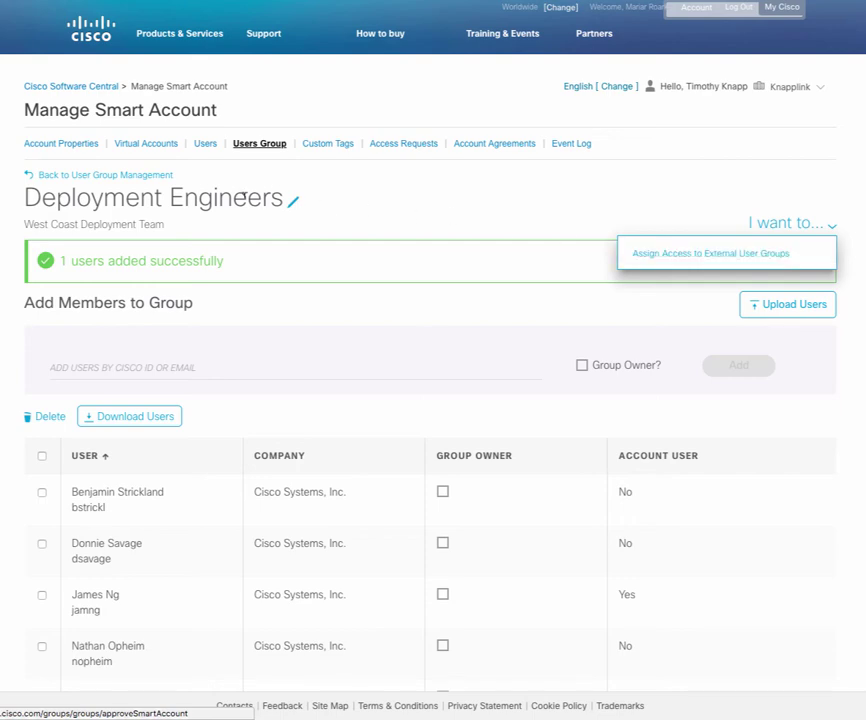
Return to the group list showing Deployment Engineers with 7 users and open its actions.
left_click(124, 176)
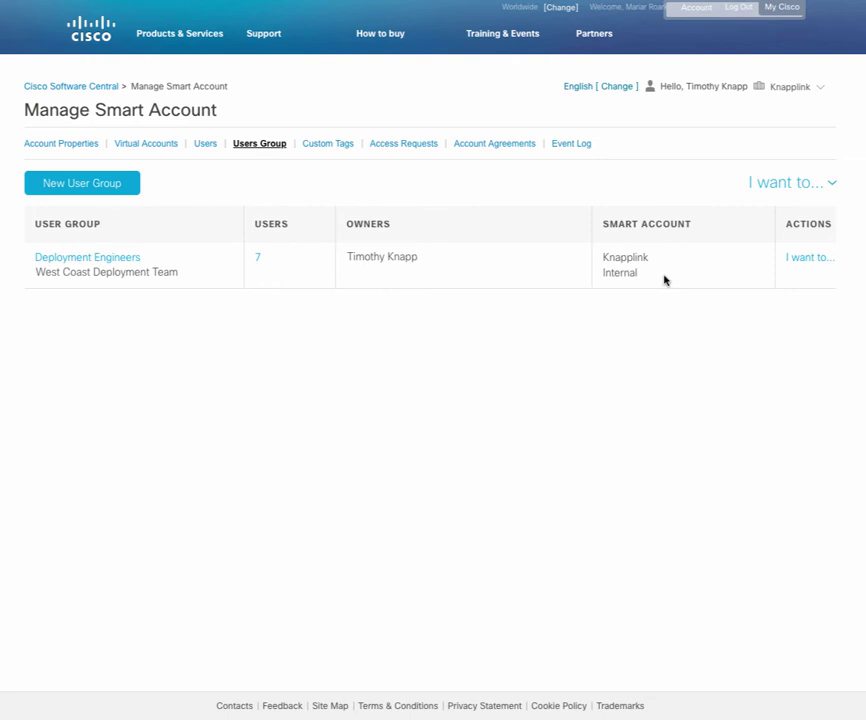
scroll(663, 280, "right", 3)
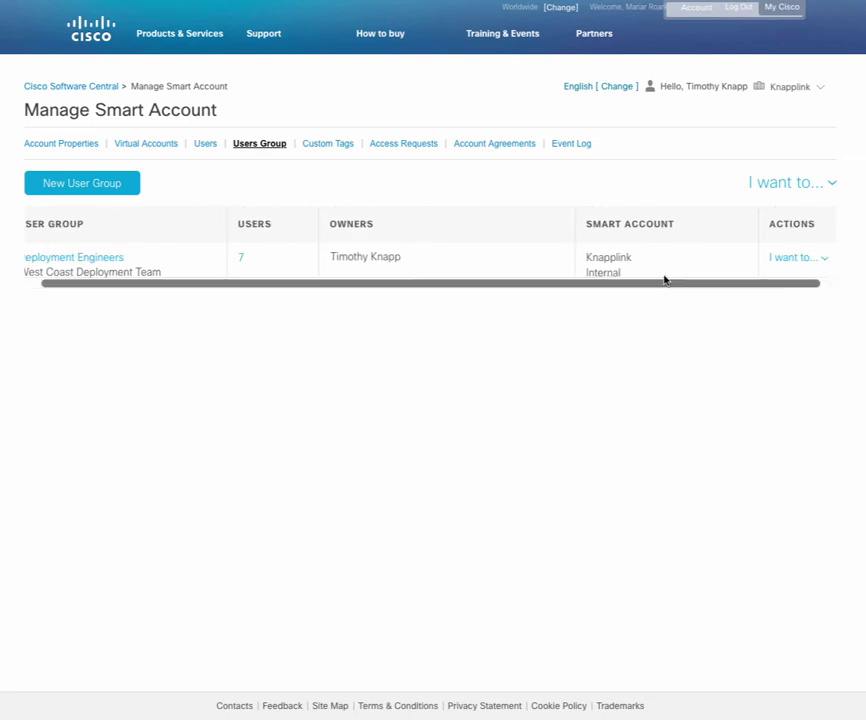
left_click(801, 258)
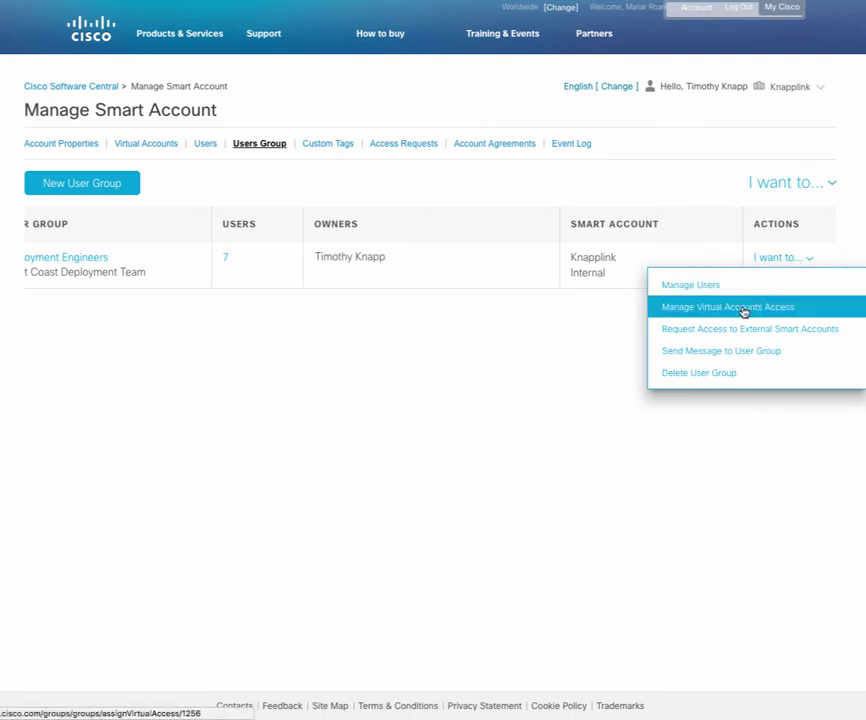
Grant Virtual Account Admin on Los Gatos, San Jose, Monterey and Santa Cruz, and apply.
left_click(775, 306)
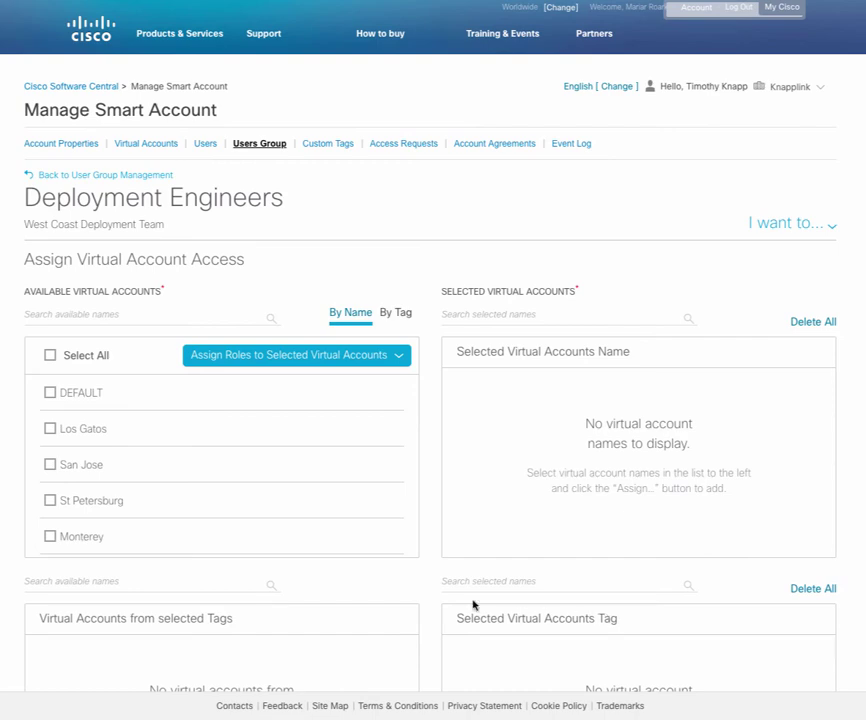
left_click(49, 429)
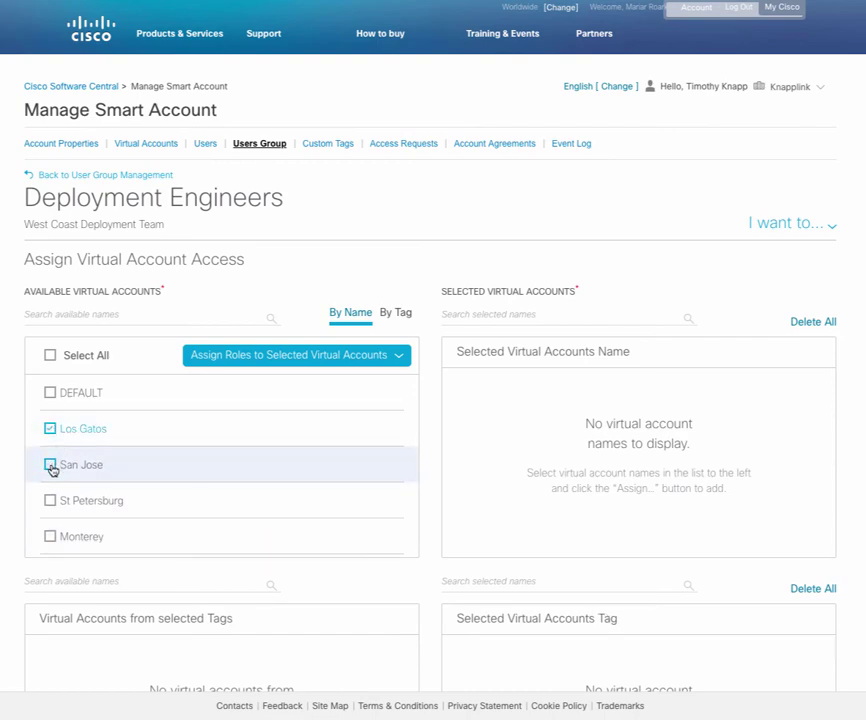
scroll(51, 469, "down", 3)
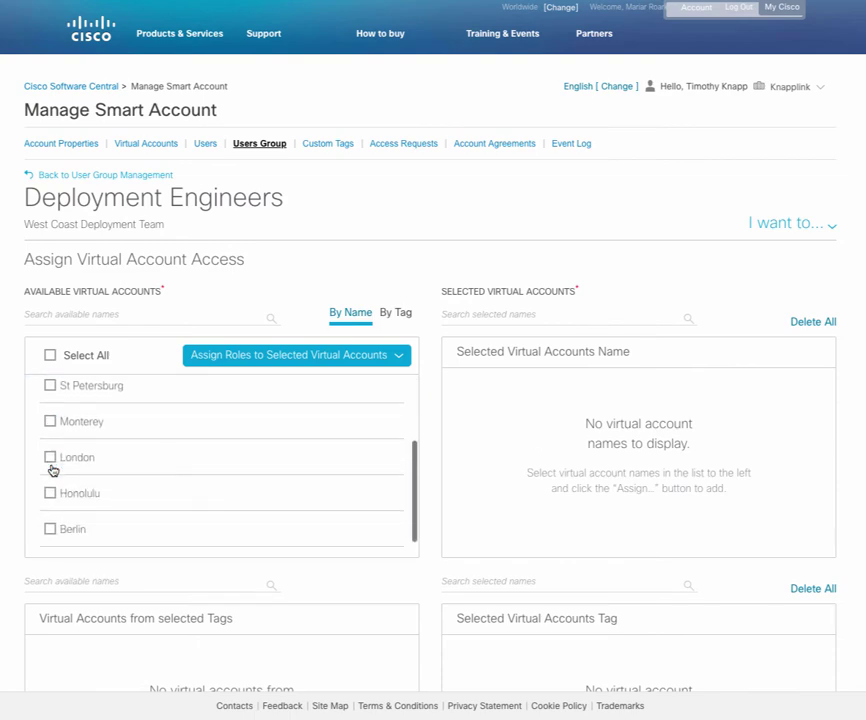
left_click(49, 424)
scroll(71, 445, "down", 2)
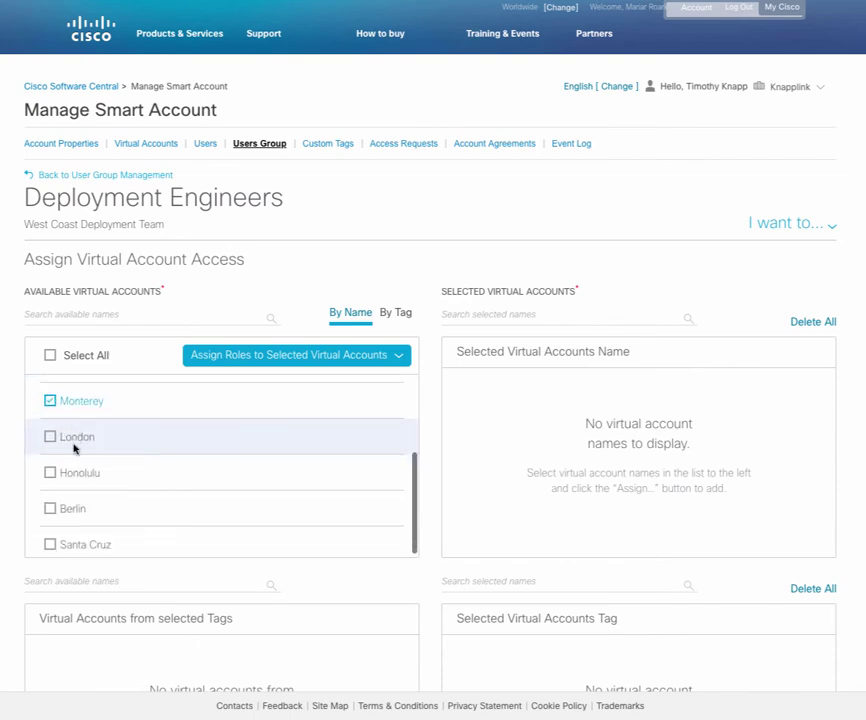
left_click(52, 538)
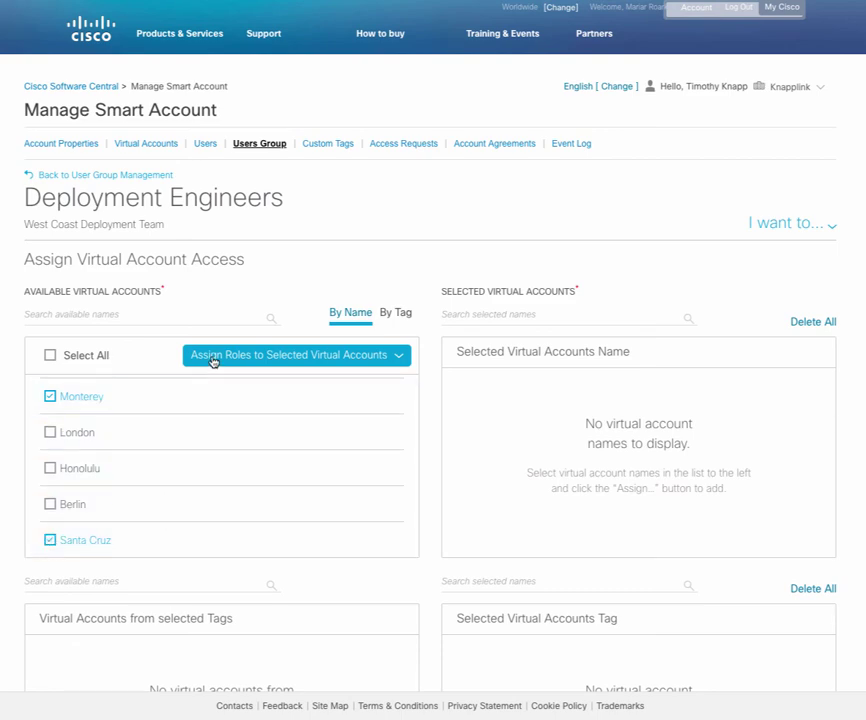
left_click(213, 360)
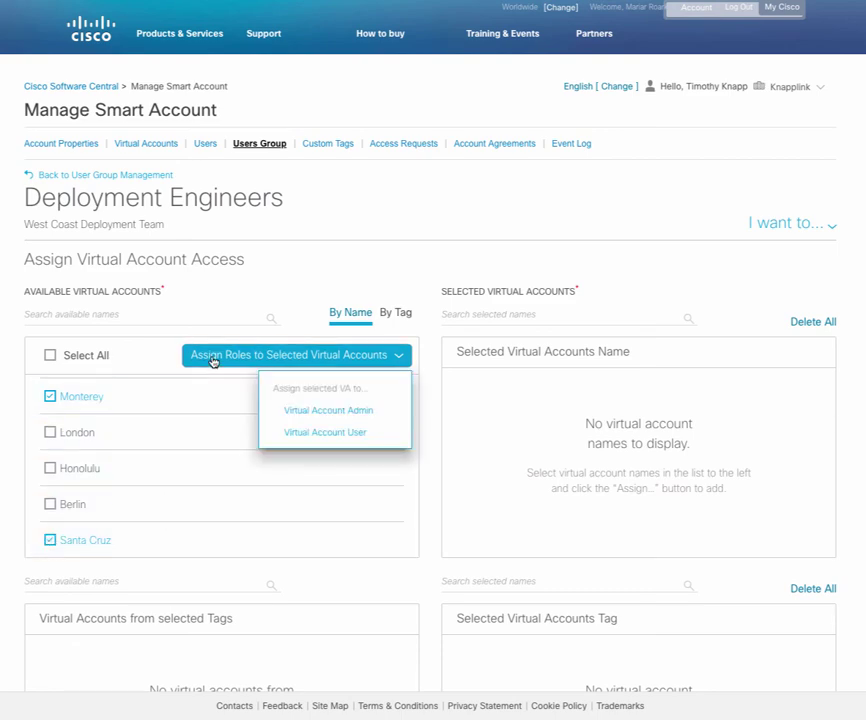
left_click(383, 413)
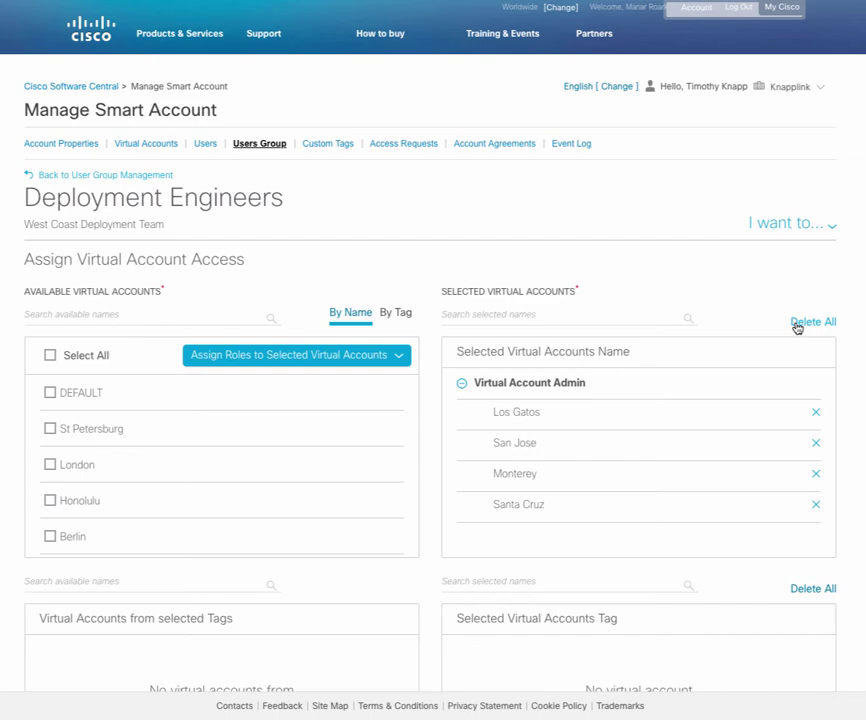
scroll(797, 328, "down", 5)
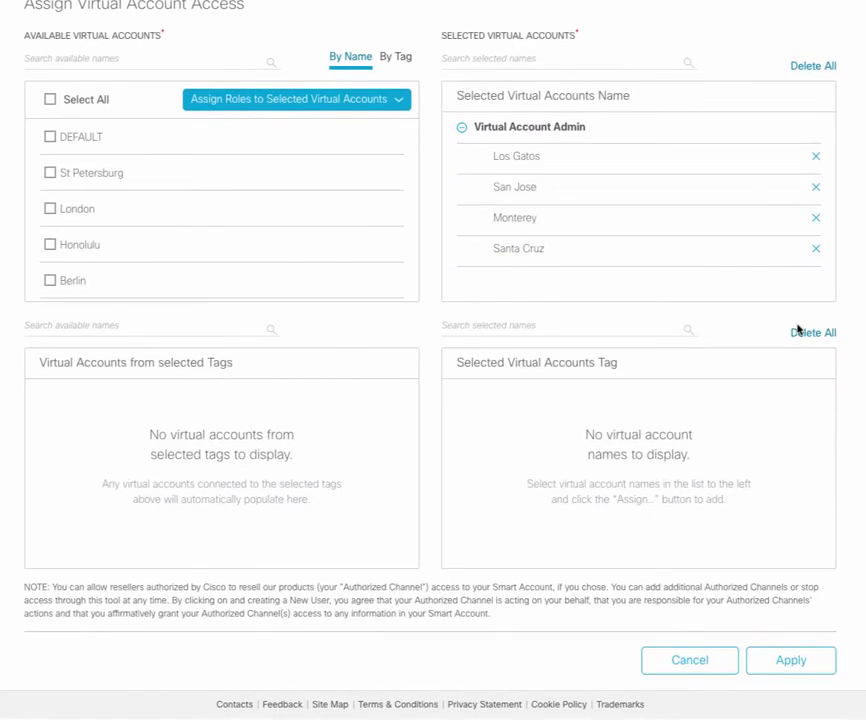
left_click(790, 667)
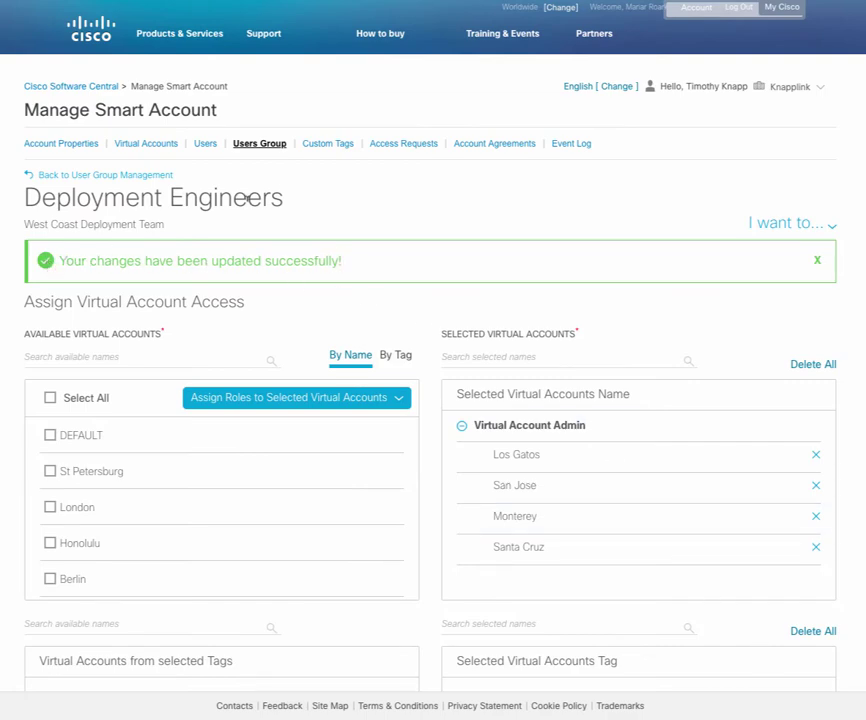
Back on the group list, view the 7 Deployment Engineers members, then open Actions.
left_click(129, 182)
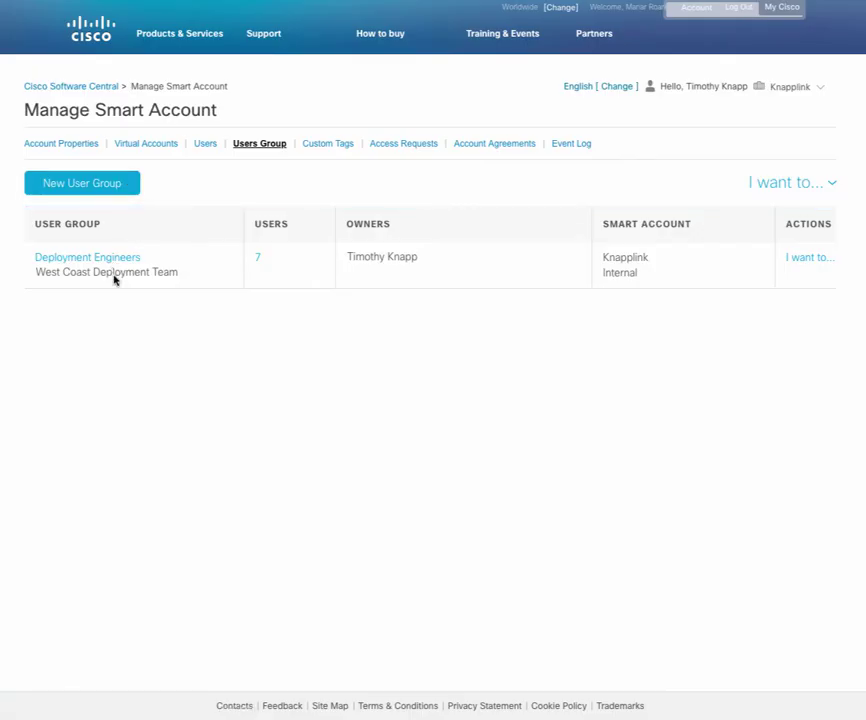
left_click(258, 261)
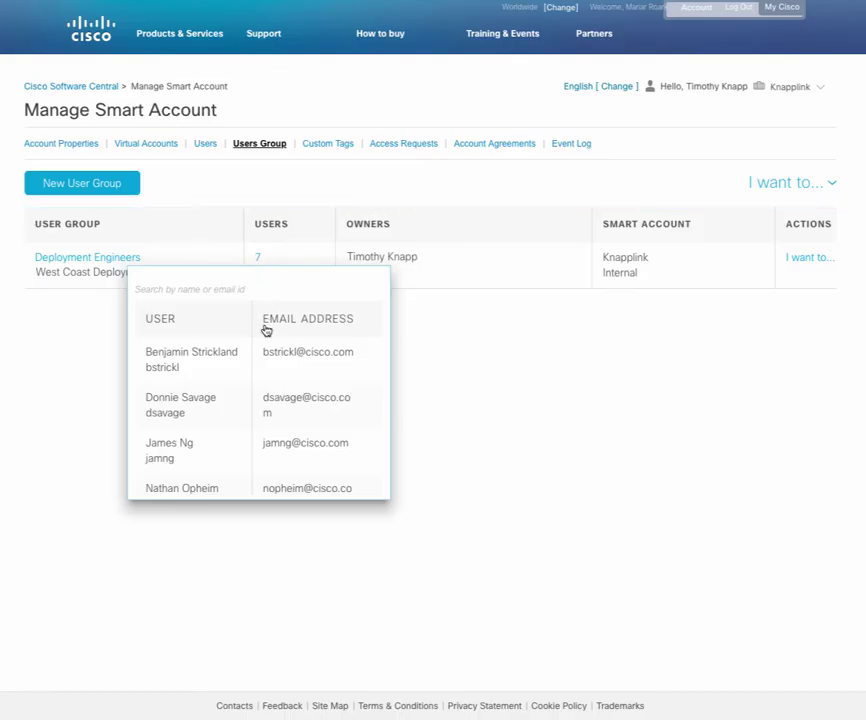
scroll(272, 367, "down", 3)
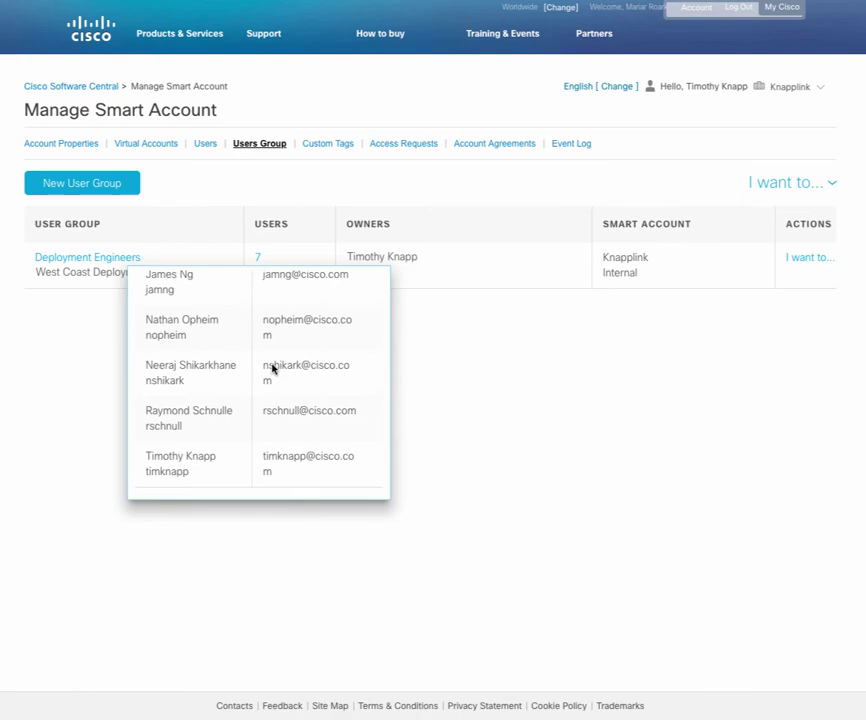
left_click(501, 278)
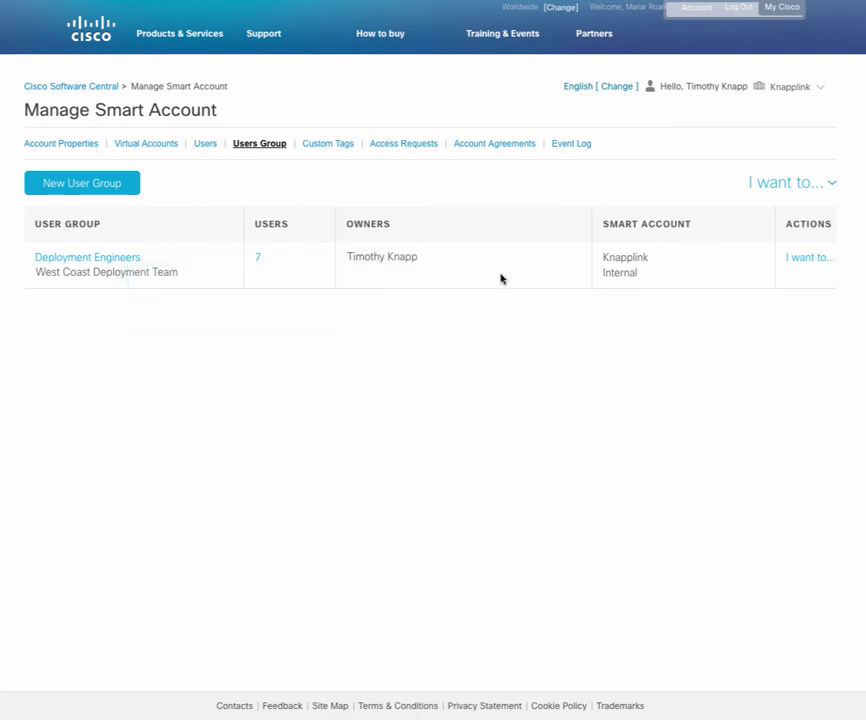
left_click(806, 259)
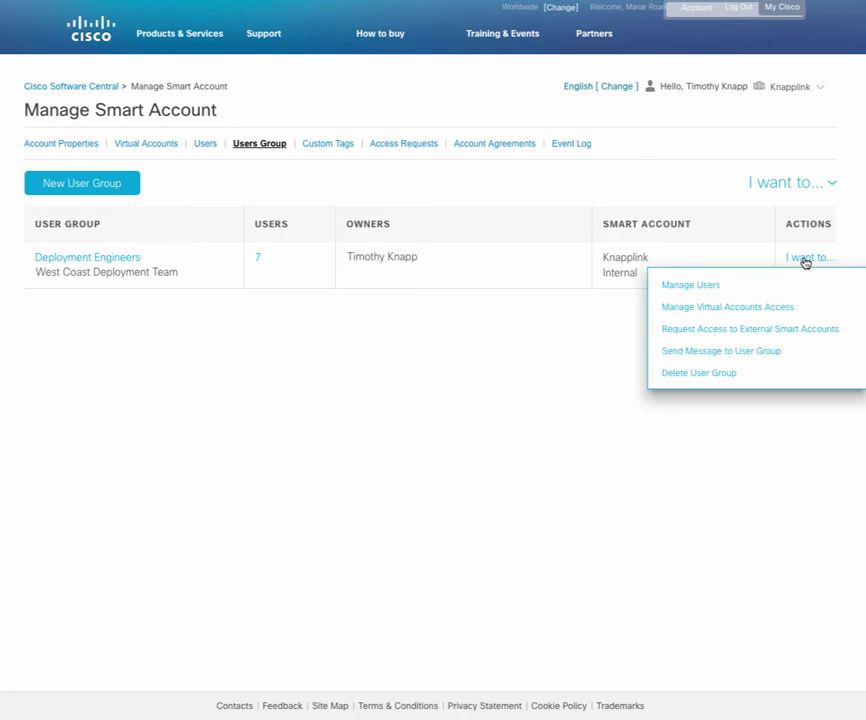
Make the first listed member a Deployment Engineers group owner and confirm.
left_click(692, 285)
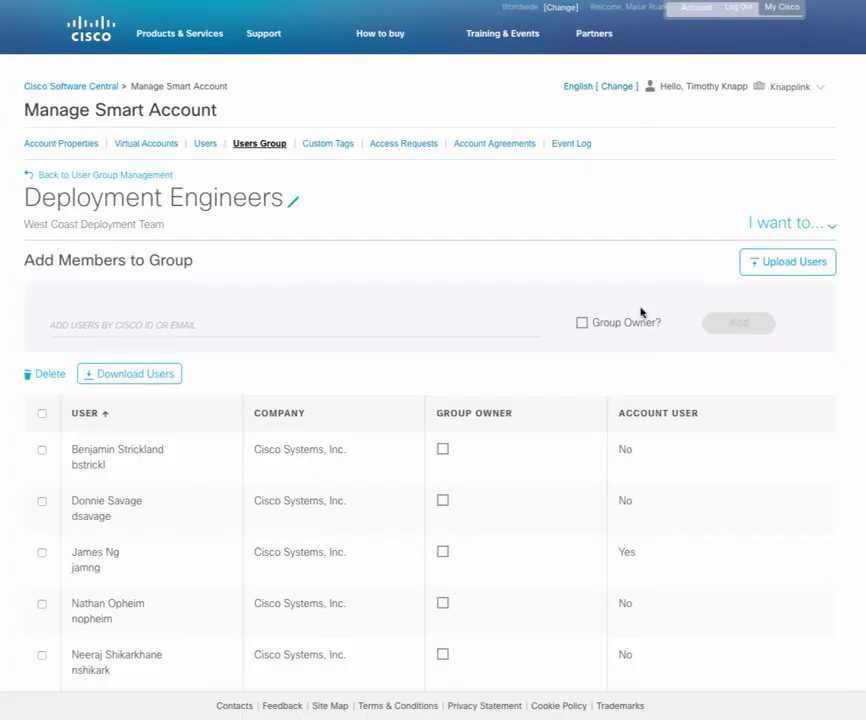
scroll(641, 312, "down", 3)
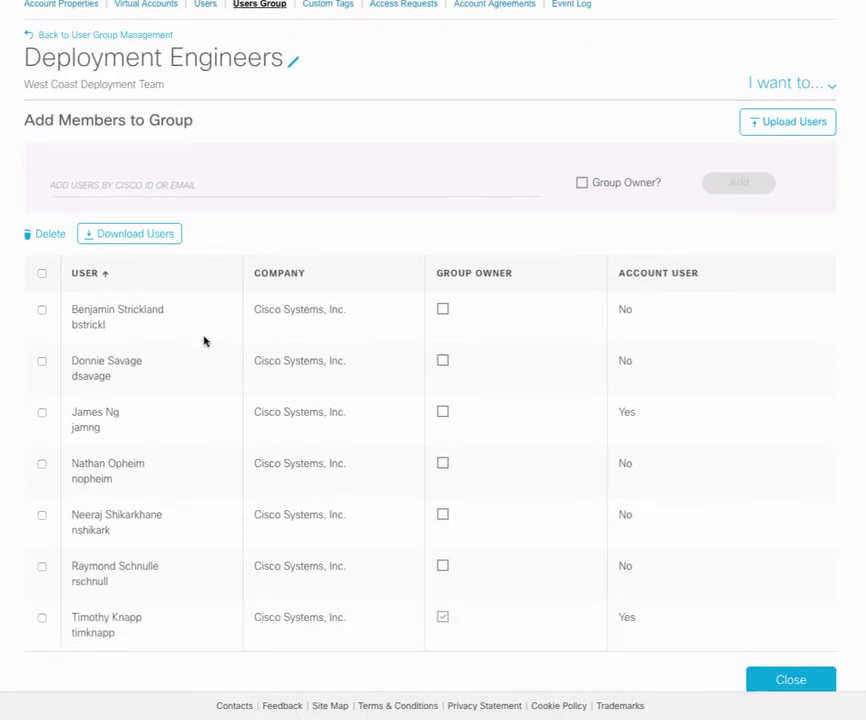
left_click(42, 311)
left_click(443, 310)
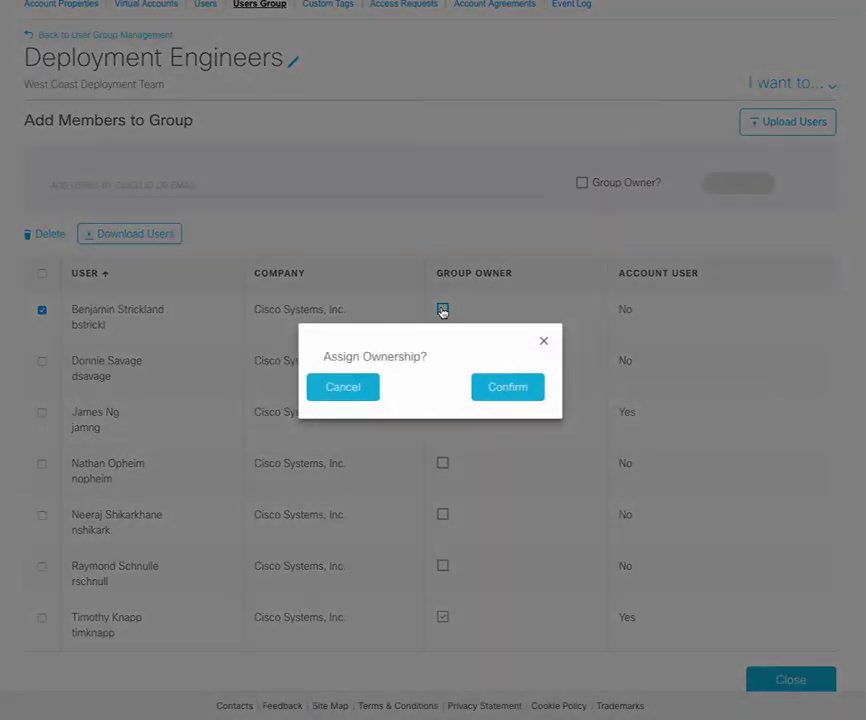
left_click(506, 387)
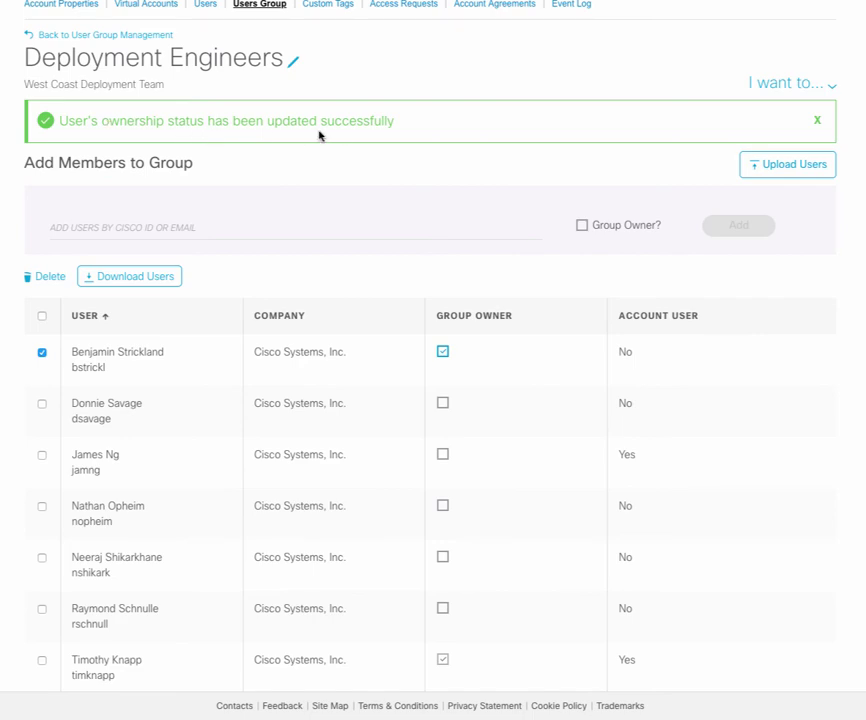
scroll(352, 135, "up", 2)
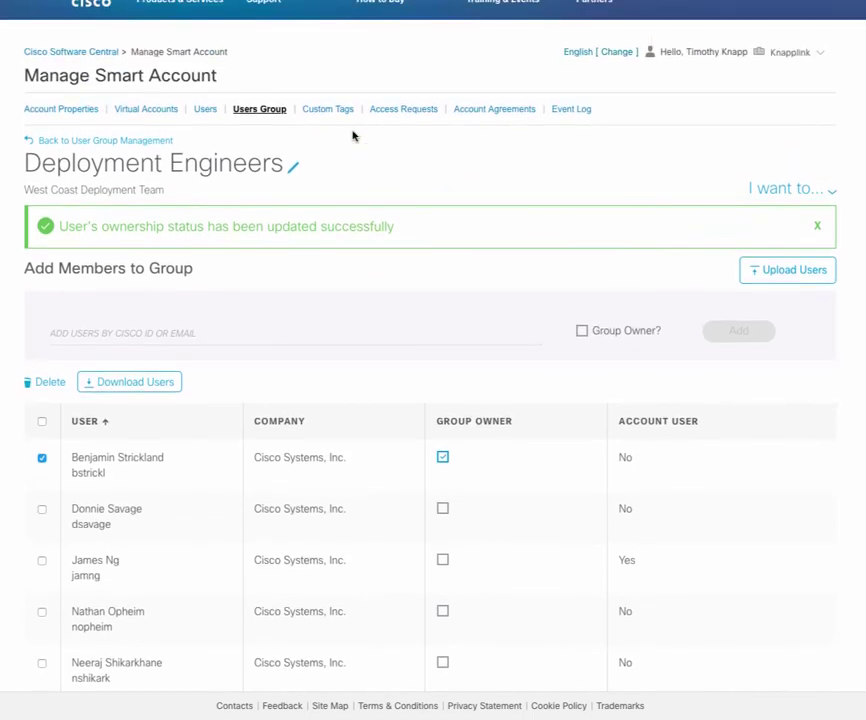
left_click(135, 145)
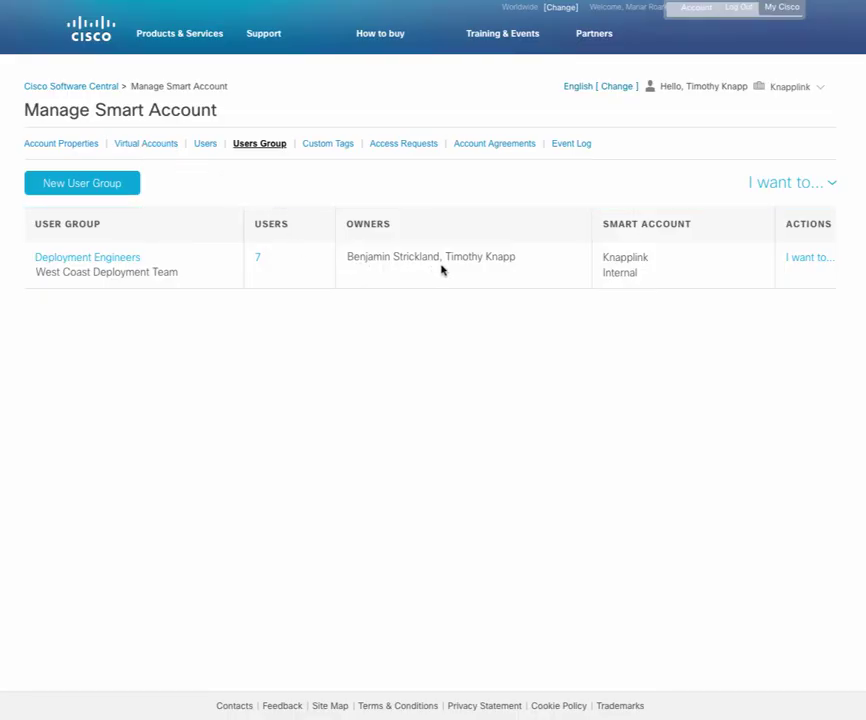
Message all group users that their licenses are in the default account for tonight's deployment.
left_click(824, 262)
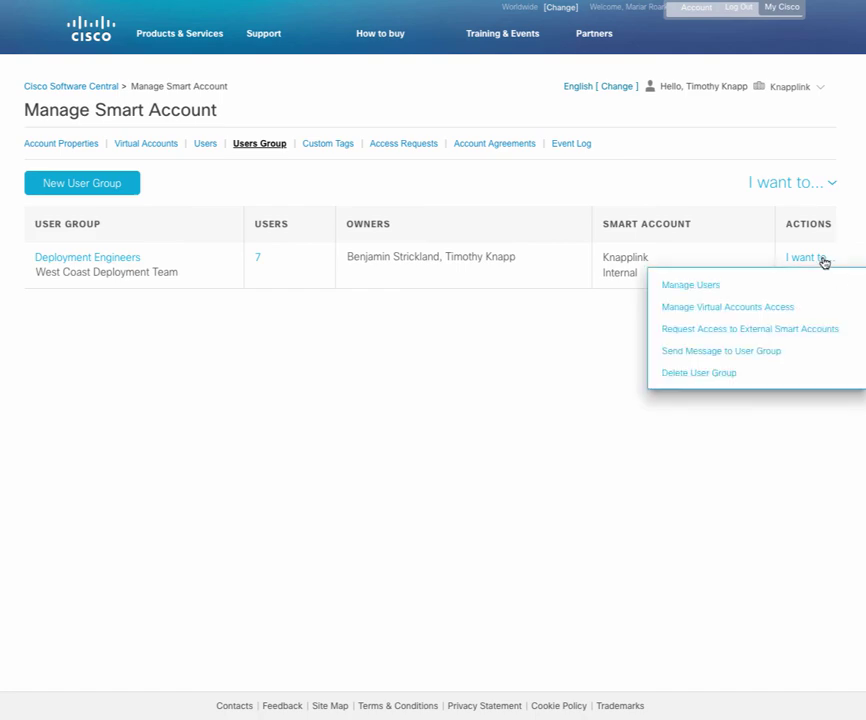
left_click(735, 358)
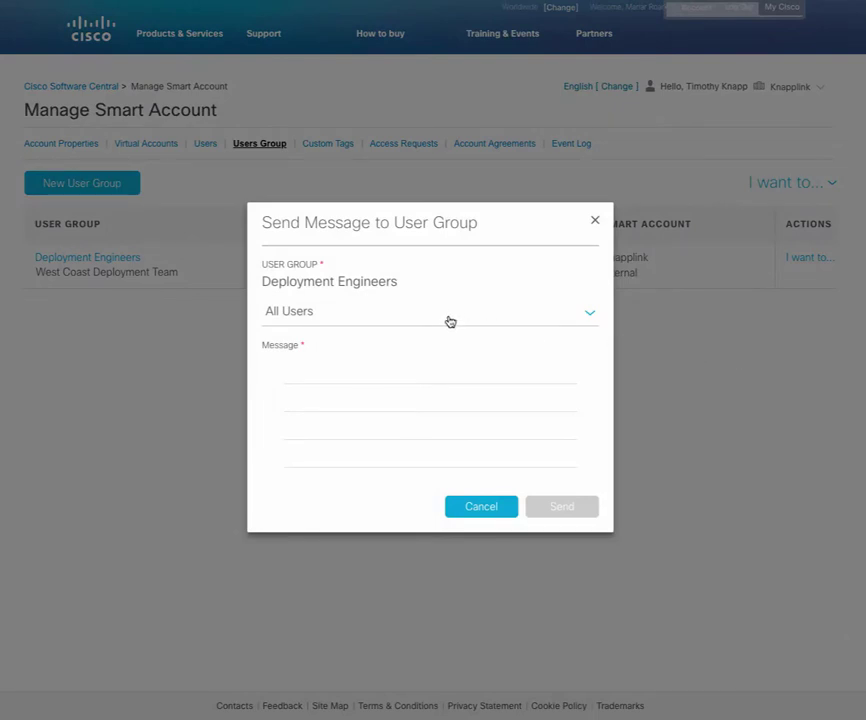
left_click(379, 376)
type("T")
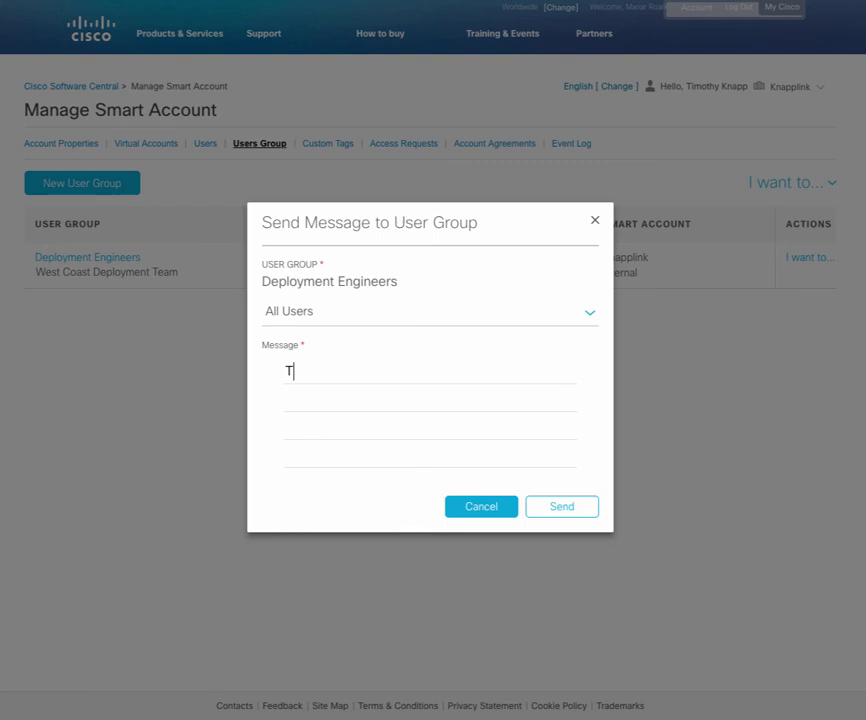
type("his is a message to let you")
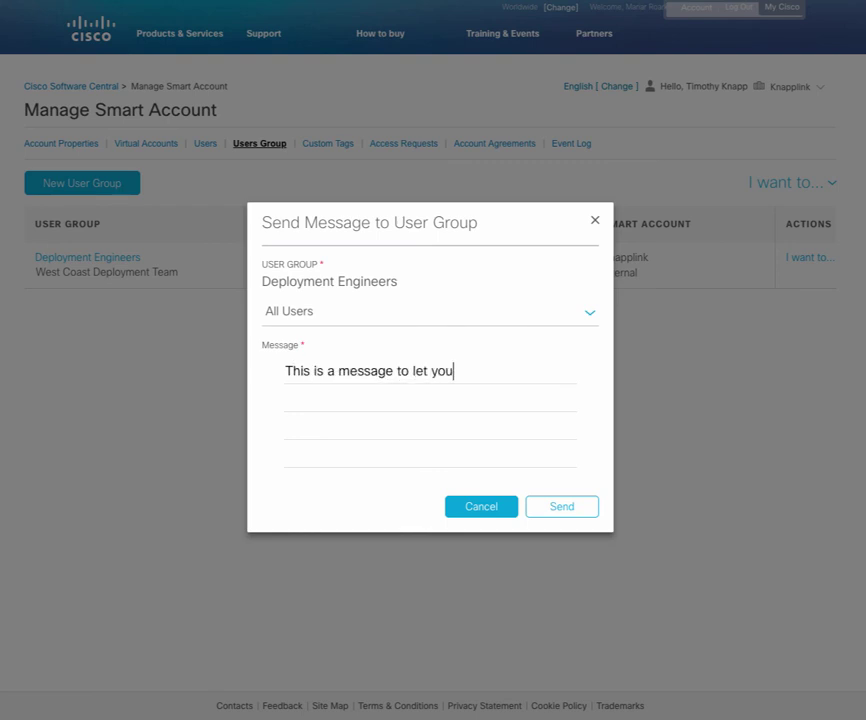
type(" know that al")
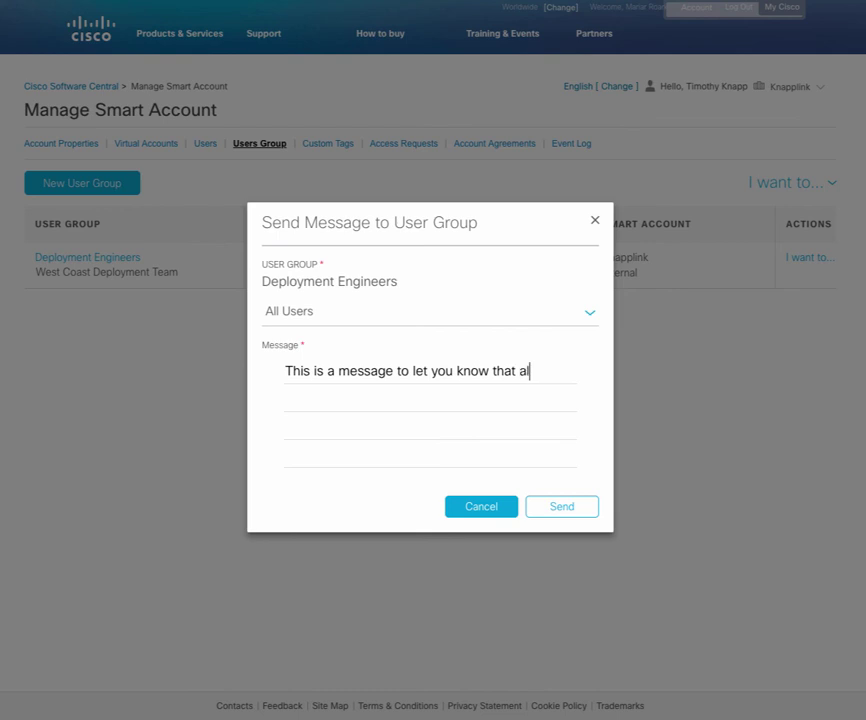
type("l of your licenses are in t")
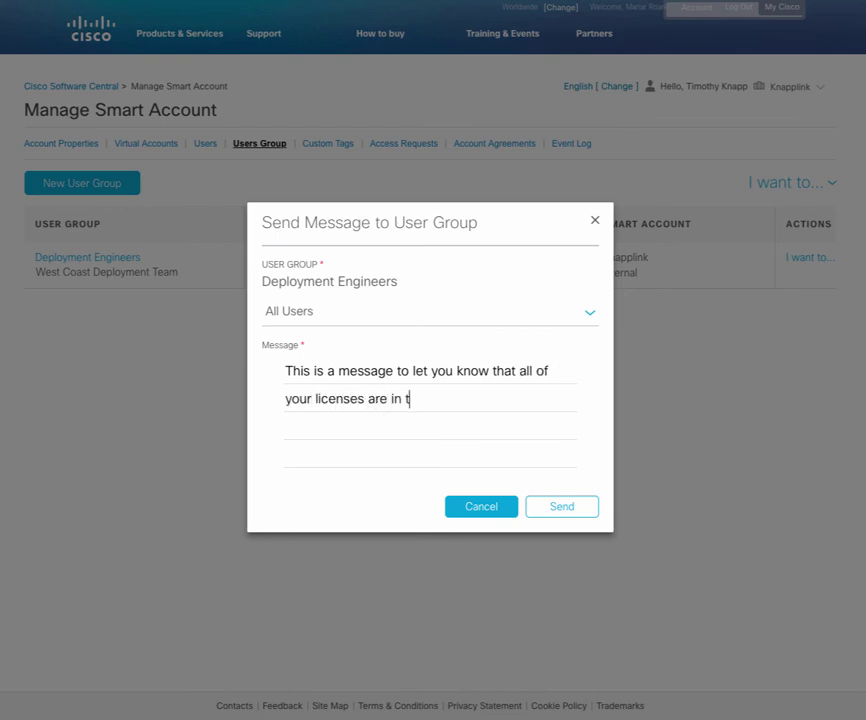
type("he default account for")
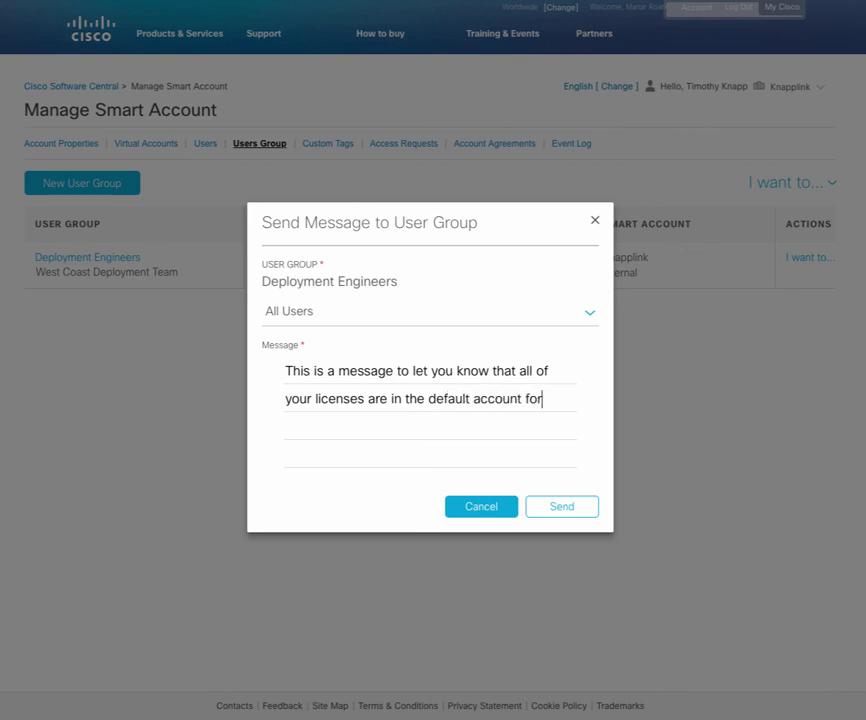
type(" the dep")
type("loyment toni")
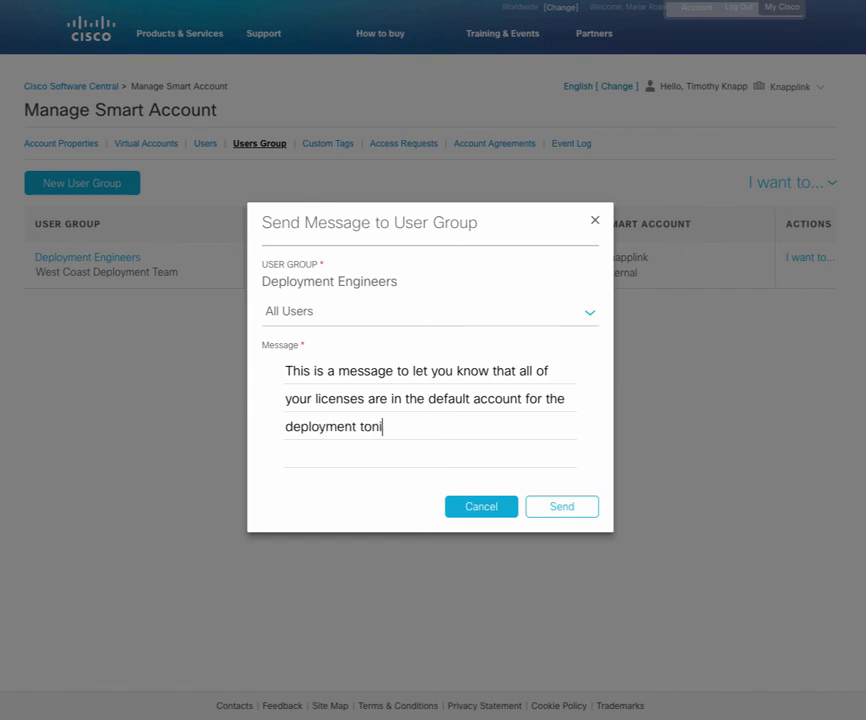
type("ght.")
left_click(540, 504)
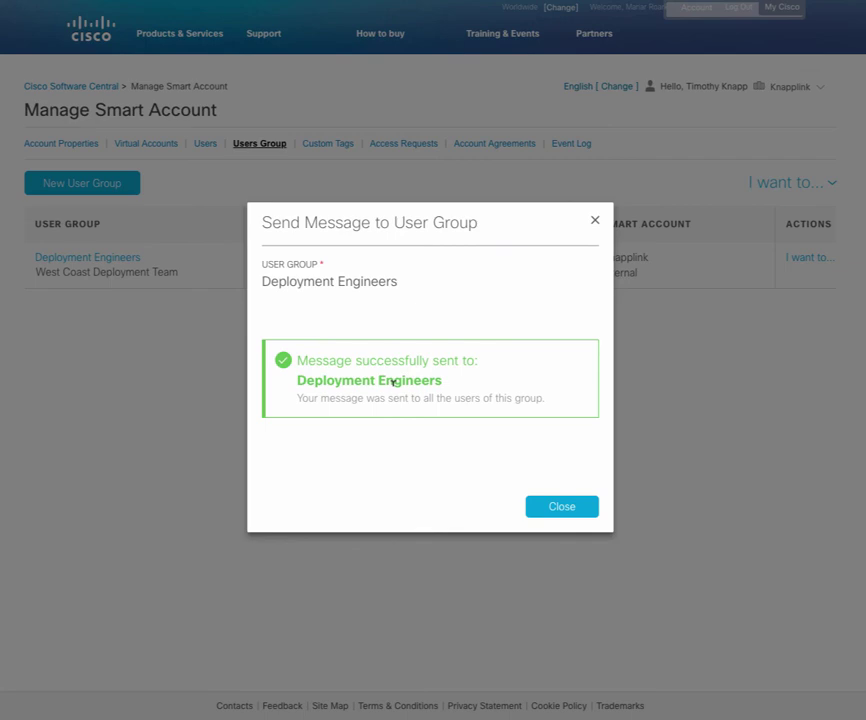
Dismiss the message-sent confirmation and return to the Cisco Software Central home page.
left_click(555, 515)
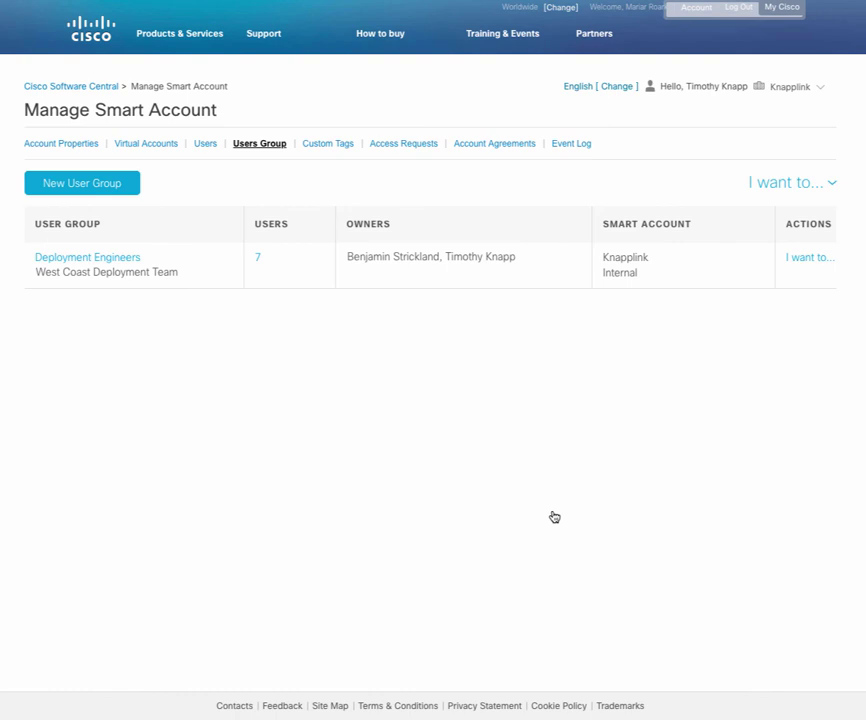
left_click(38, 86)
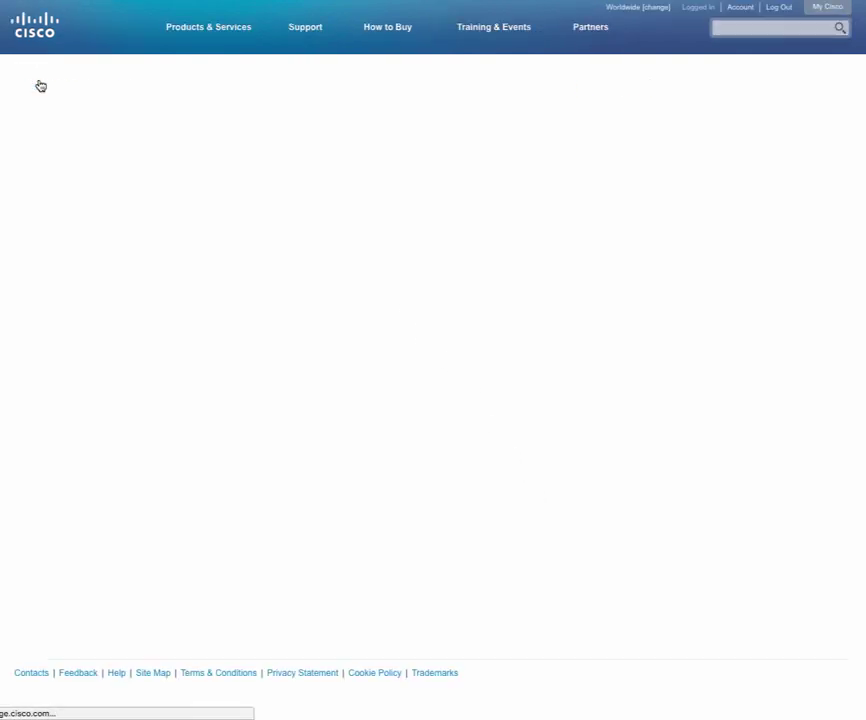